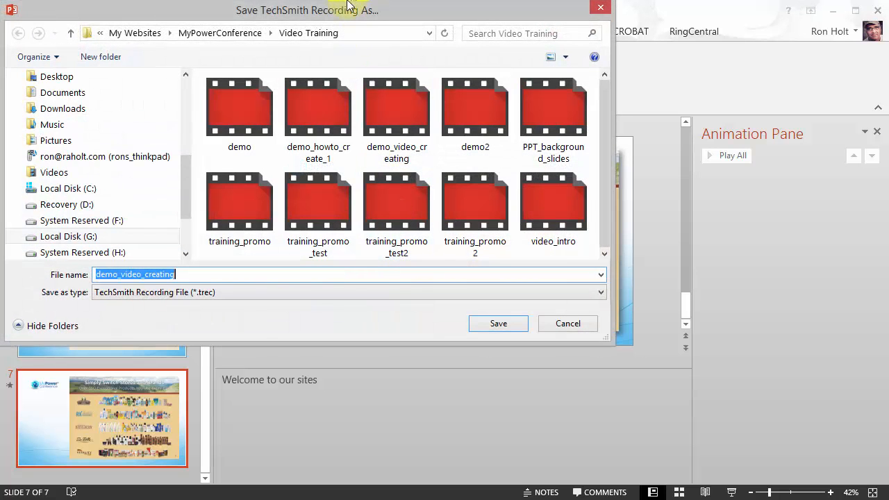
- Save the recording as demo_creatingvideo1 in the Video Training folder and open it for editing in Camtasia Studio
left_click_drag(341, 20, 409, 59)
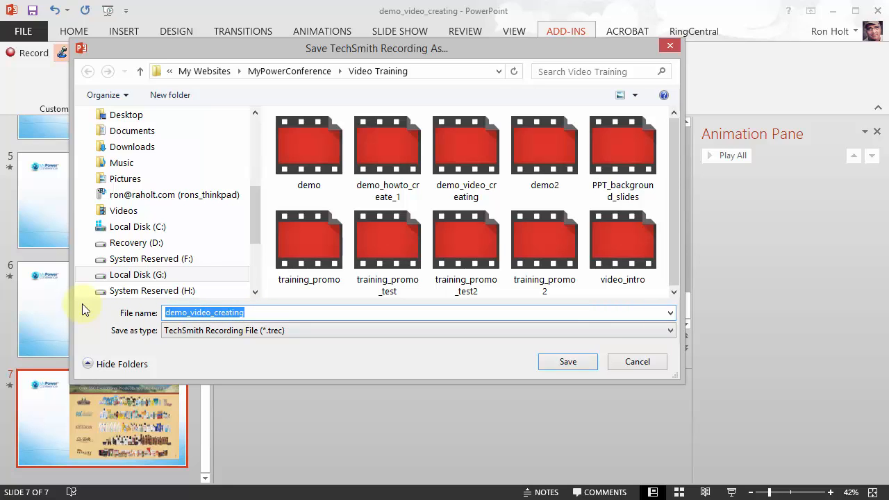
type("demo_creatingvideo1")
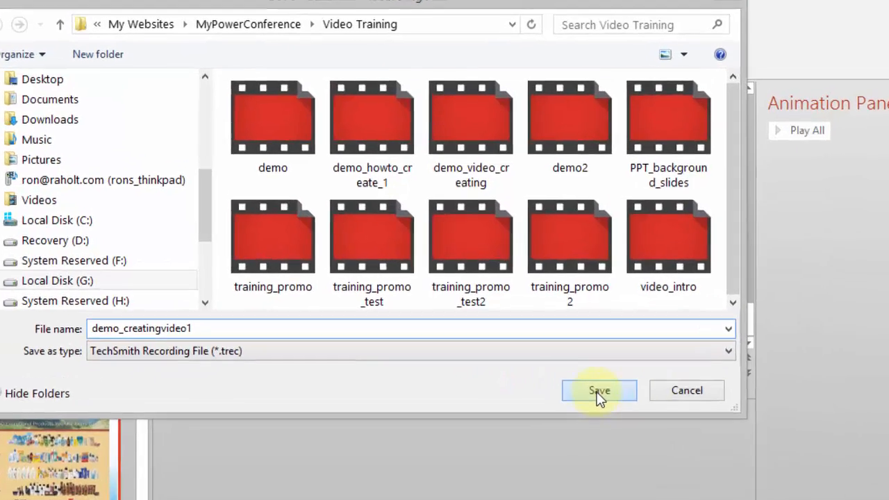
left_click(566, 362)
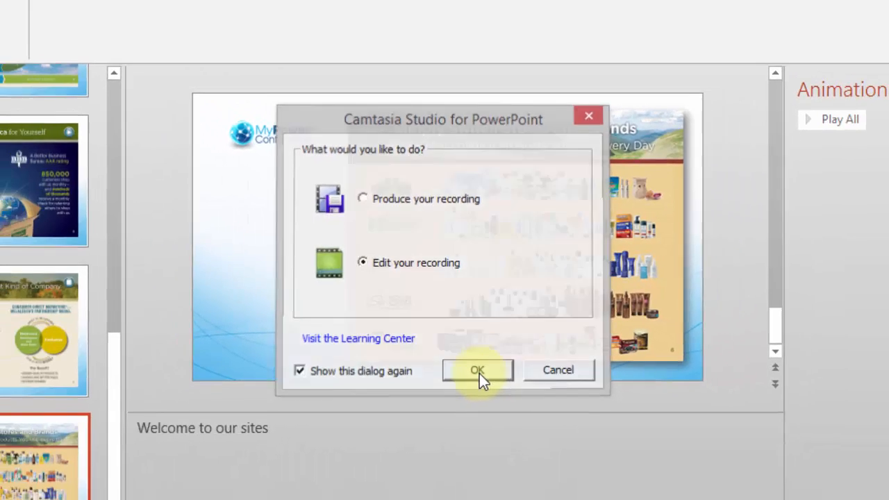
left_click(488, 412)
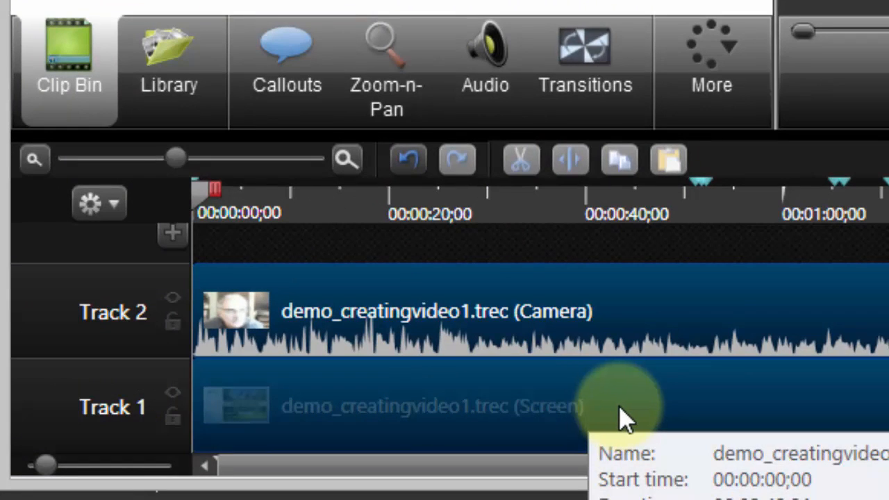
- Examine how the camera and screen clips on the timeline correspond to the webcam image and slide on the canvas
left_click(627, 417)
left_click(661, 326)
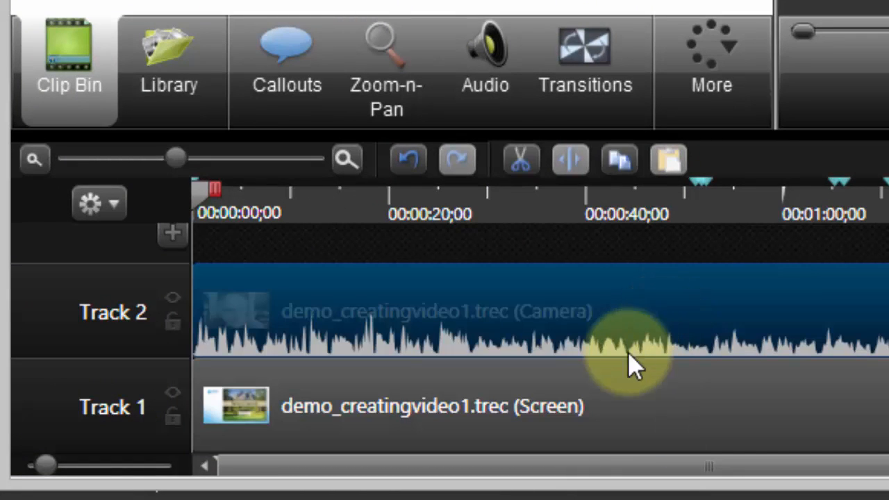
left_click(592, 413)
left_click(613, 340)
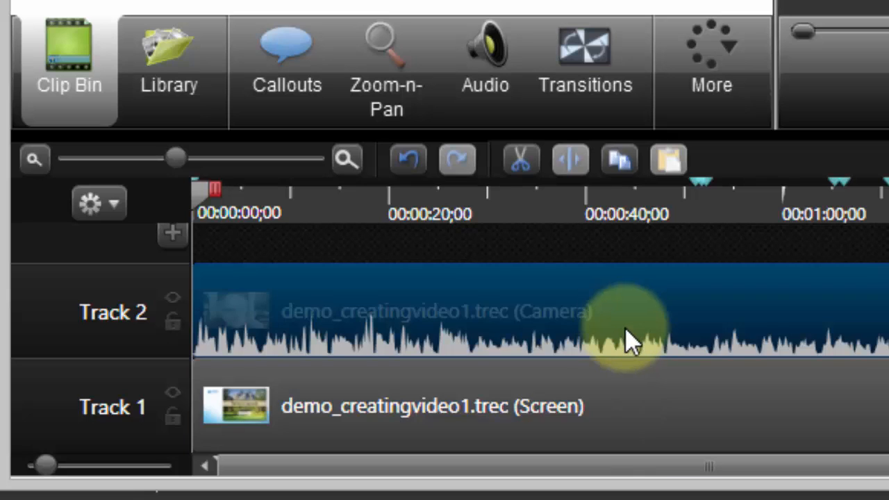
left_click(636, 415)
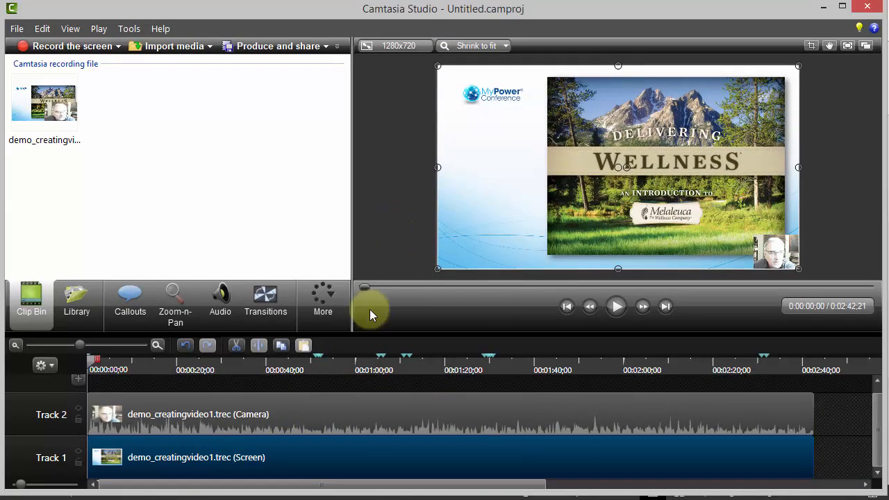
left_click(406, 157)
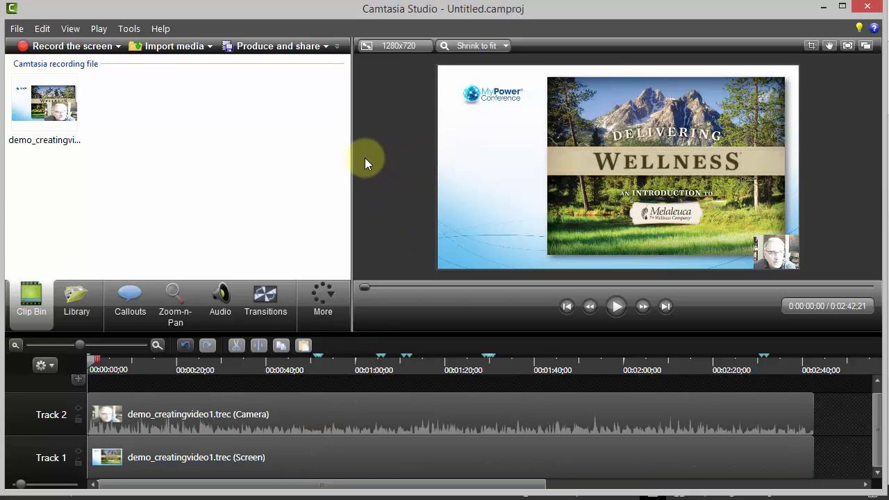
left_click(469, 145)
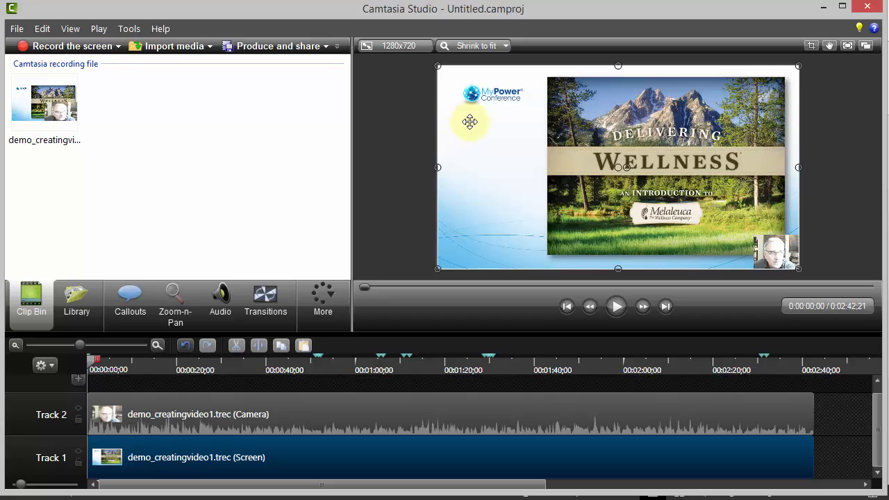
left_click(775, 250)
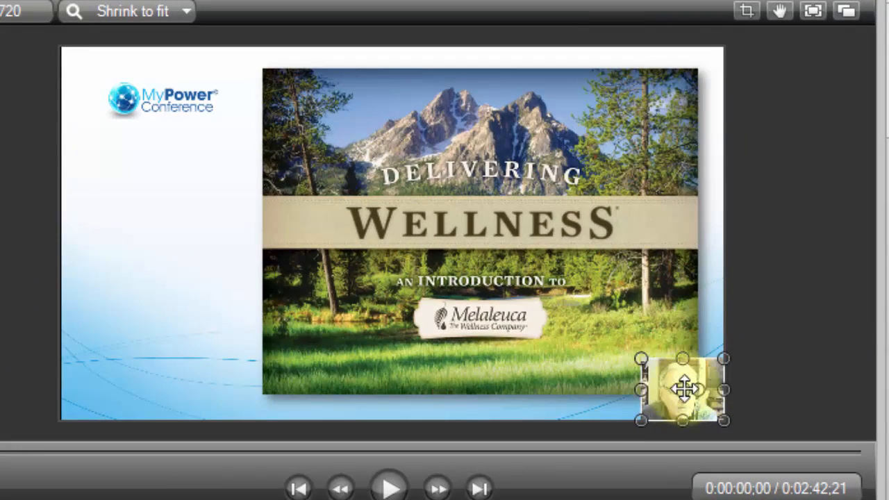
left_click(789, 299)
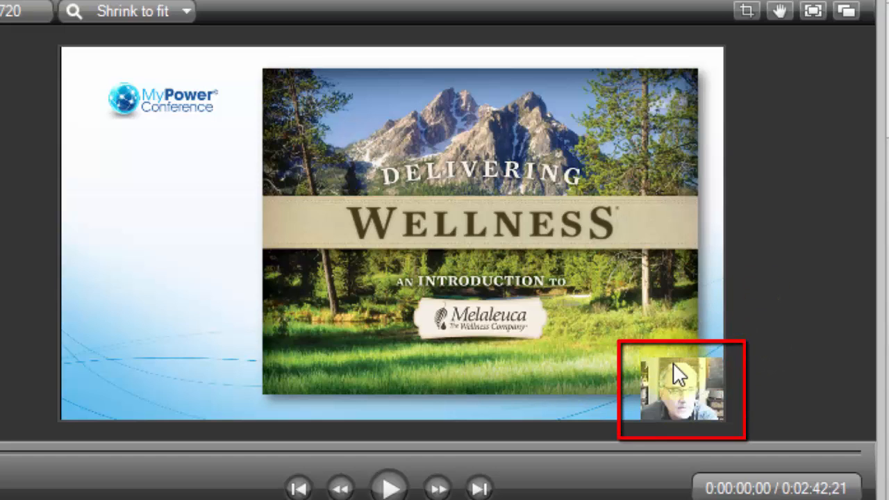
- Move the webcam video beneath the MyPower Conference logo and enlarge it to about twice its size, filling the space beside the slide
left_click(676, 391)
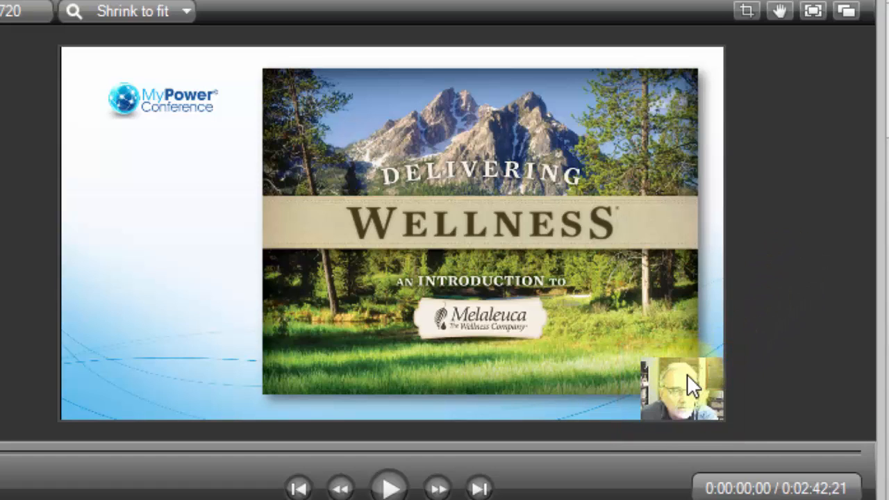
left_click_drag(687, 378, 121, 163)
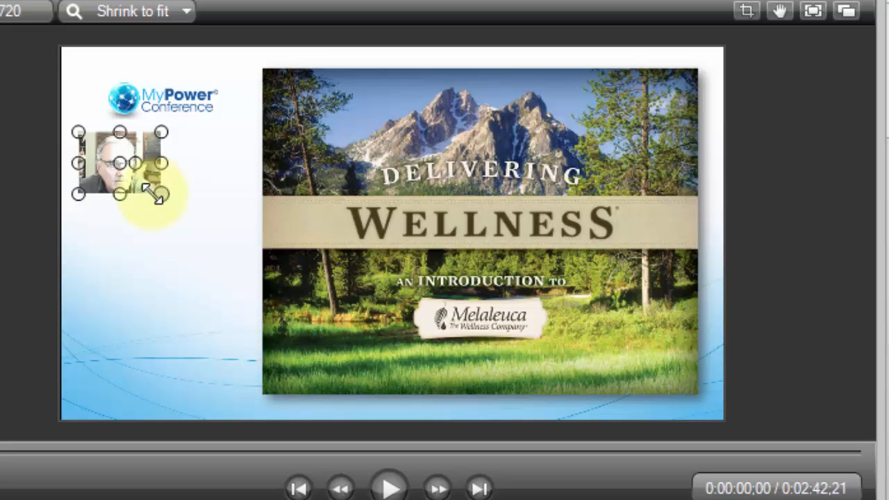
left_click_drag(159, 193, 234, 249)
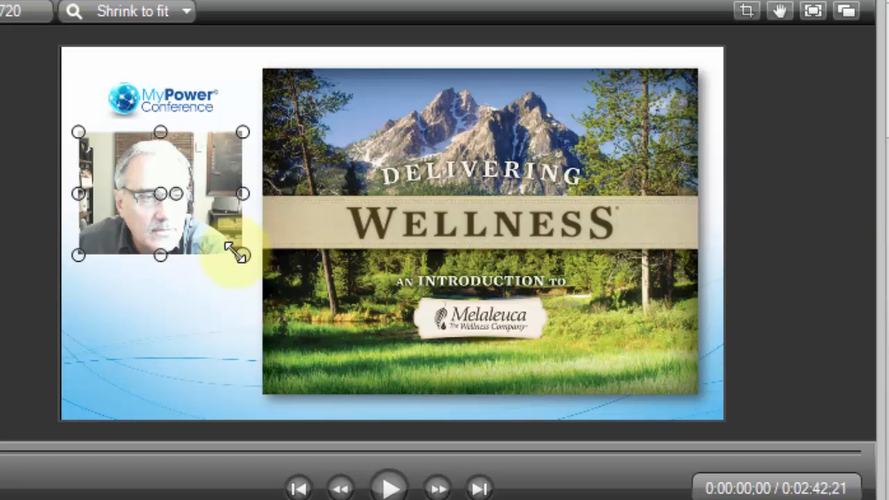
left_click(30, 274)
mouse_move(173, 172)
left_mouse_down()
mouse_move(174, 185)
mouse_move(174, 172)
left_mouse_up()
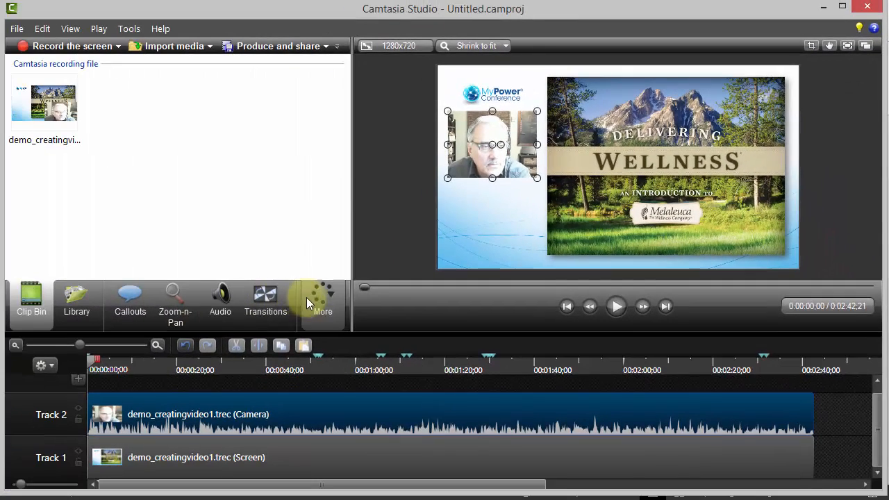
- Add a drop shadow to the webcam video with distance 14, opacity 50 and blur 10
left_click(39, 414)
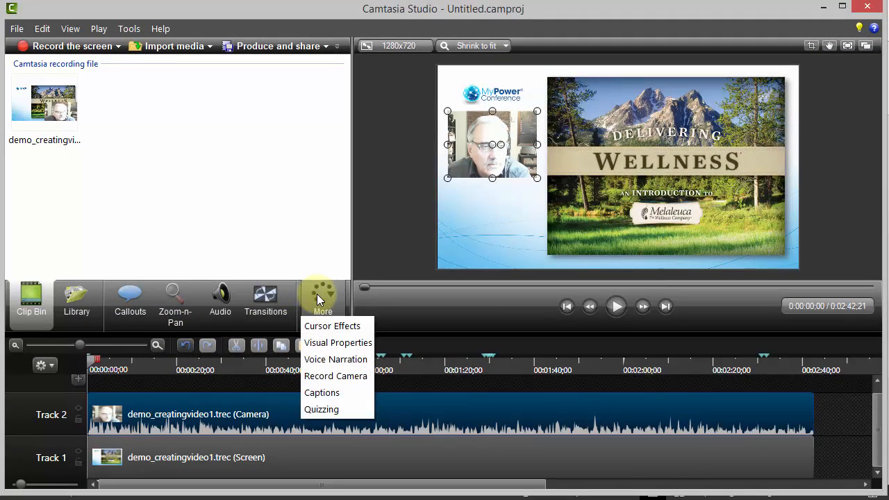
left_click(320, 342)
left_click_drag(340, 123, 347, 178)
left_click(15, 74)
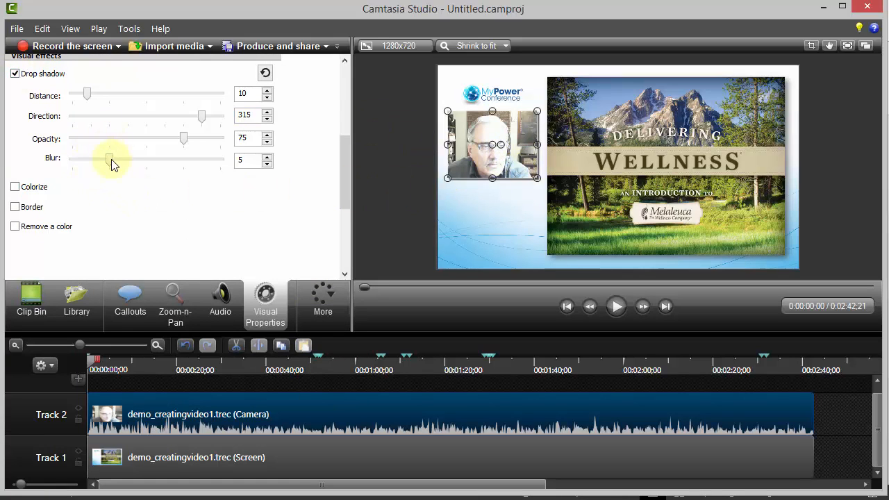
left_click_drag(111, 160, 151, 143)
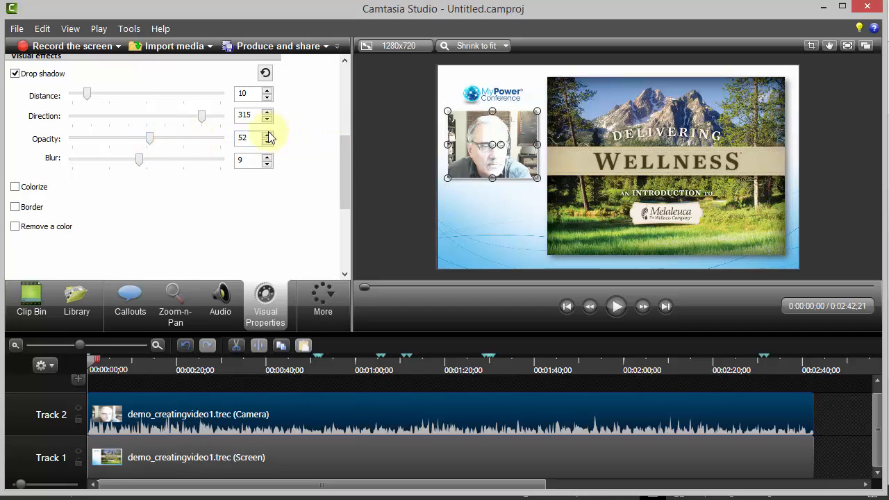
left_click_drag(88, 98, 92, 96)
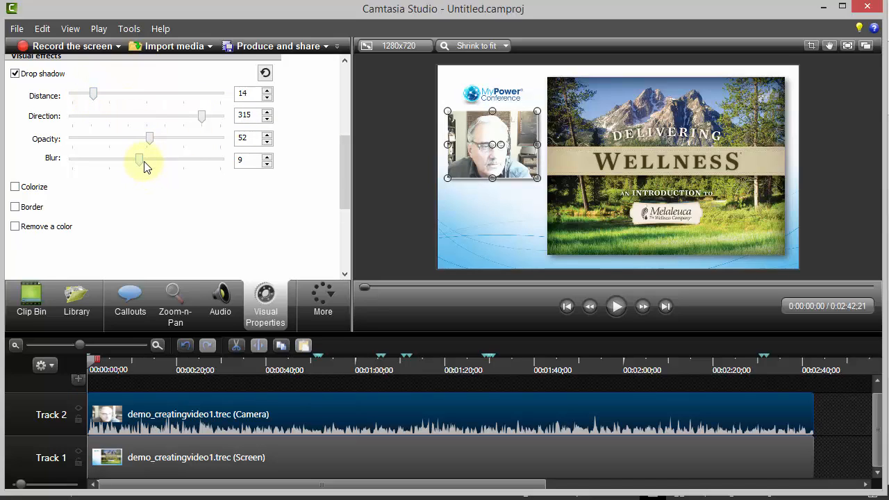
left_click_drag(139, 160, 148, 139)
left_click(391, 141)
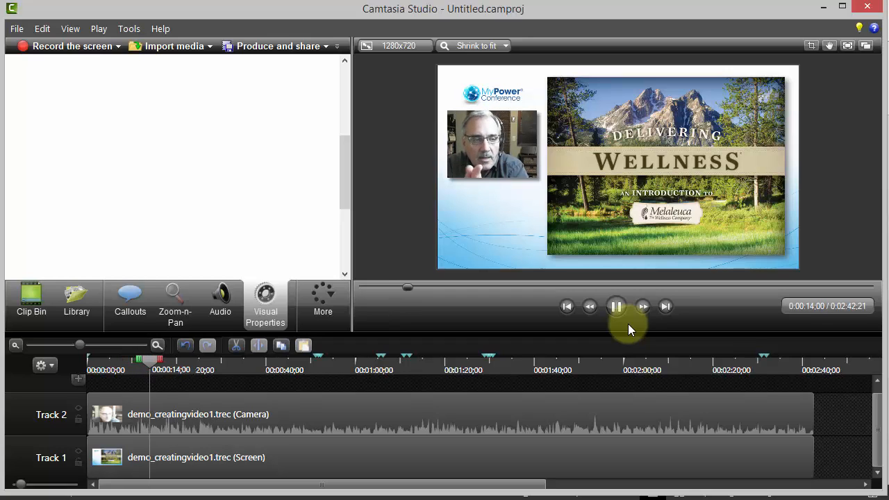
- Preview the recording at several points to review the webcam overlay and the slide changes
key("space")
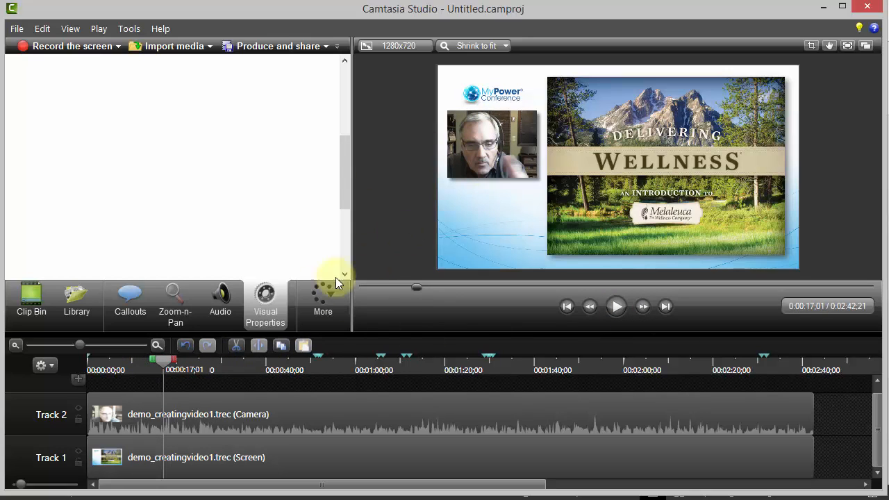
left_click(201, 366)
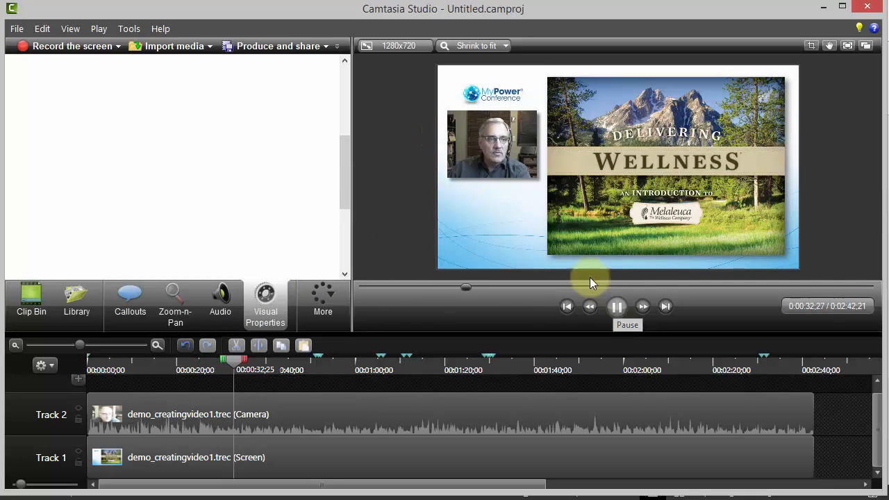
left_click(616, 306)
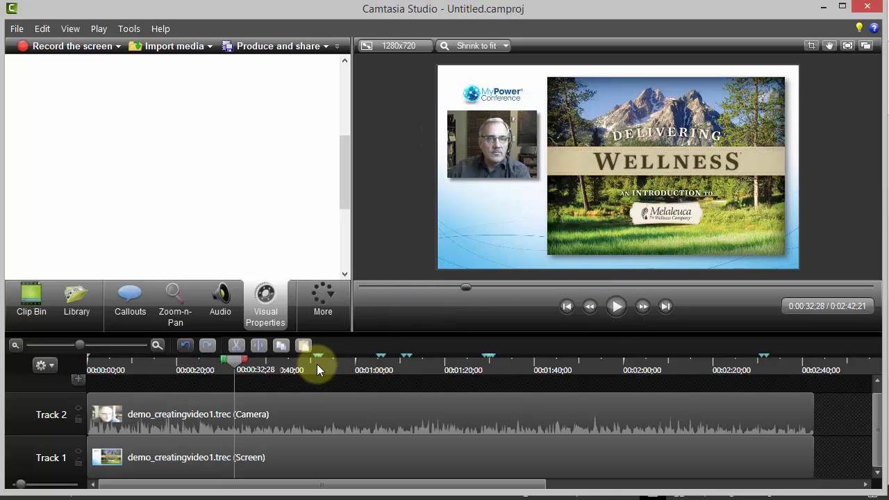
left_click(292, 368)
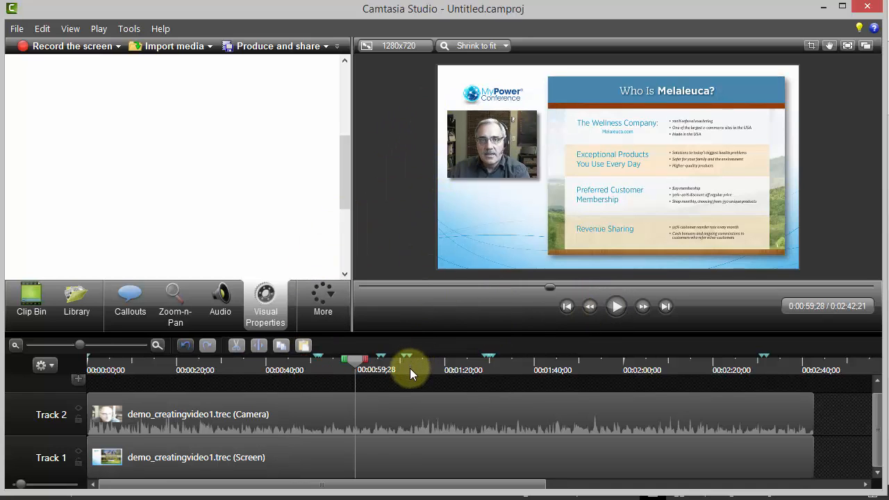
left_click(410, 368)
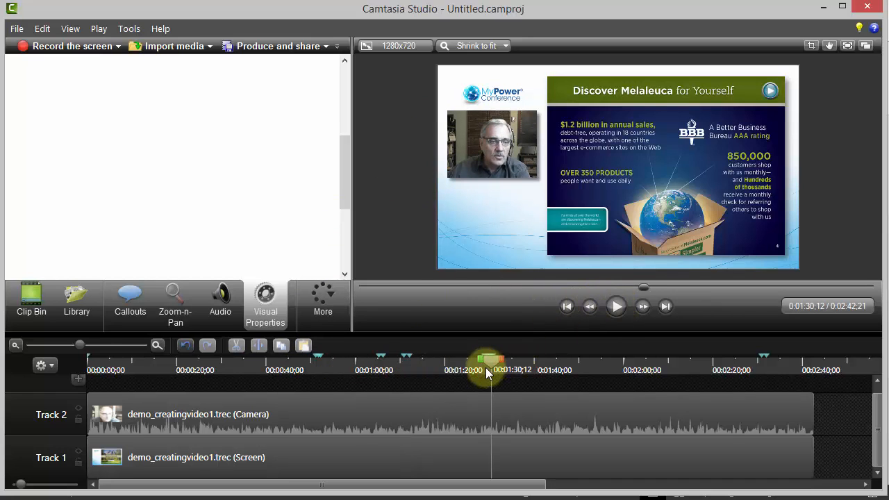
- Split all tracks at 0:01:28;26, just before the "What's Most Important in Your Life?" slide changes
left_click(486, 367)
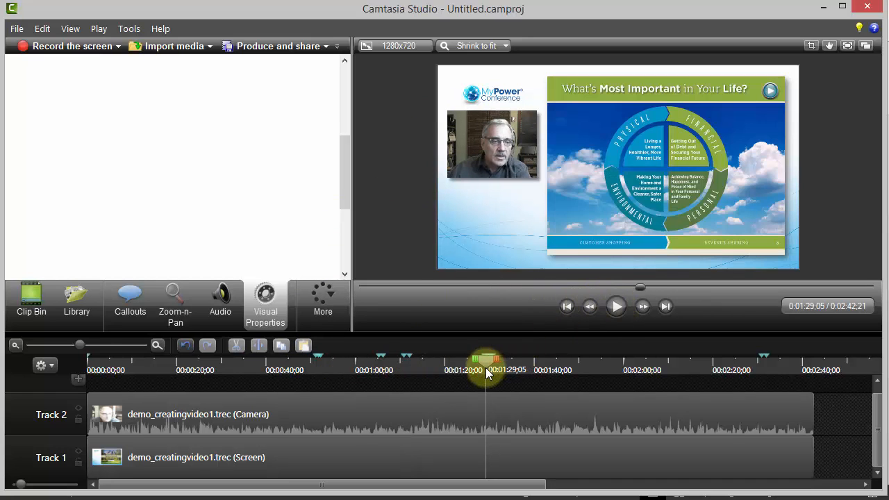
left_click(619, 306)
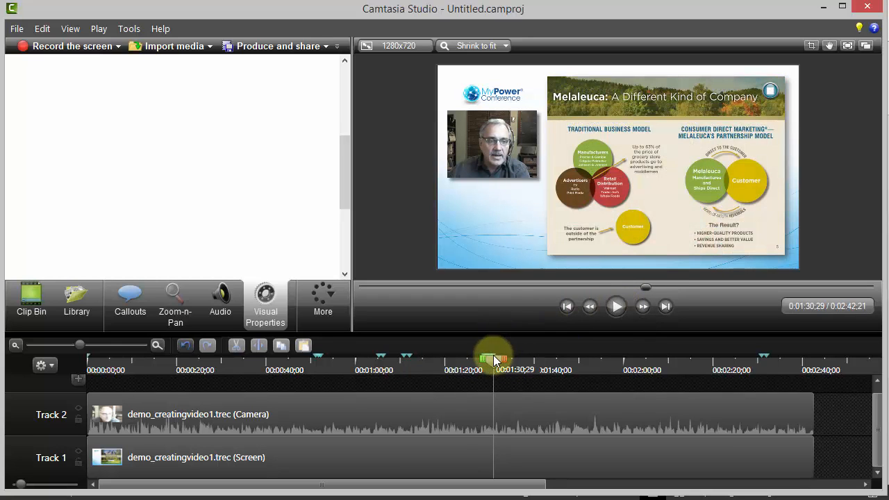
left_click_drag(494, 359, 486, 363)
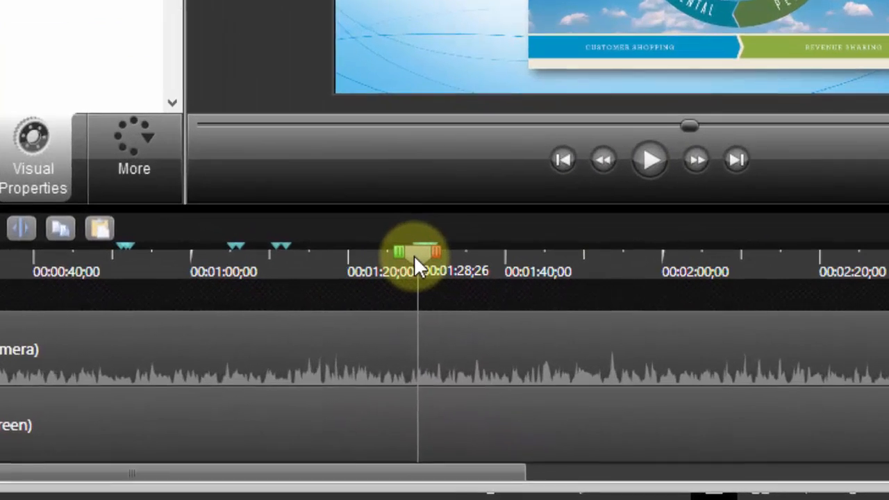
right_click(416, 255)
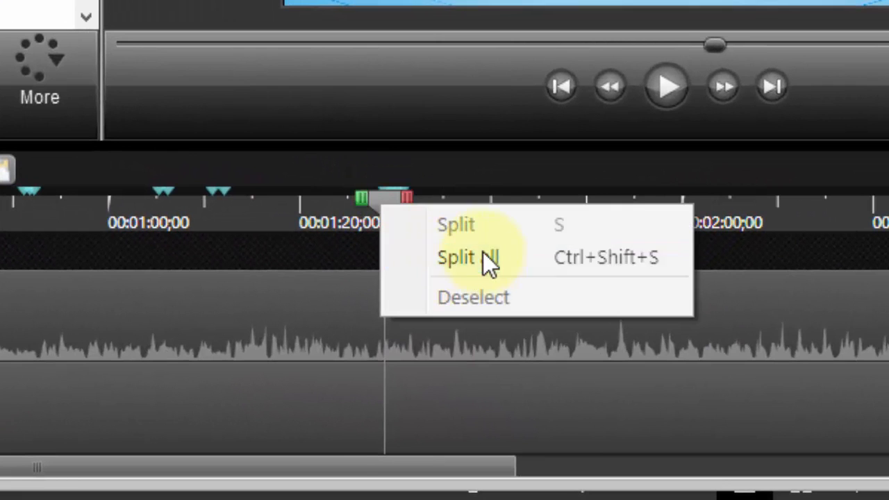
left_click(484, 255)
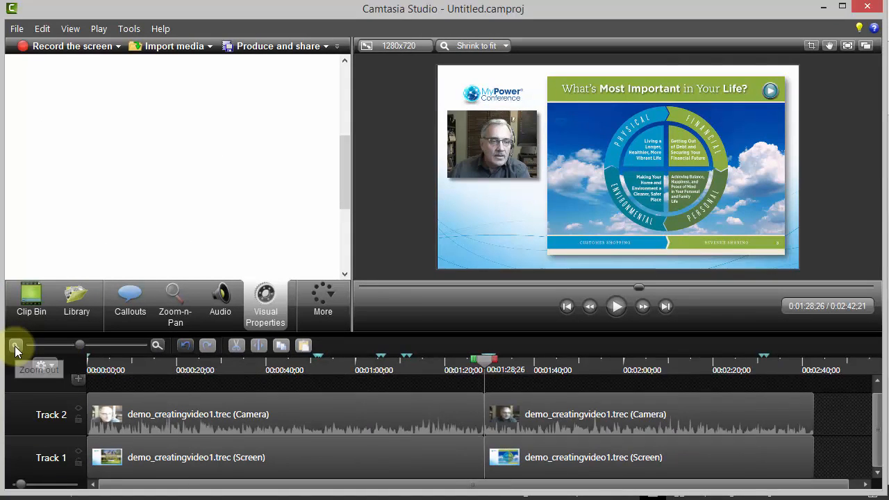
- Select both the camera and screen clips after the split and shift them together about 5 seconds forward to open a gap
left_click(16, 346)
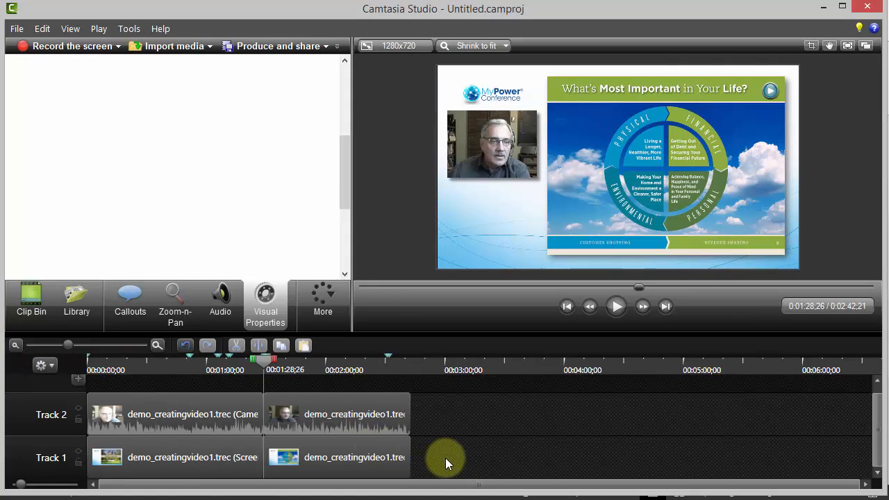
left_click_drag(478, 458, 323, 405)
left_click(459, 434)
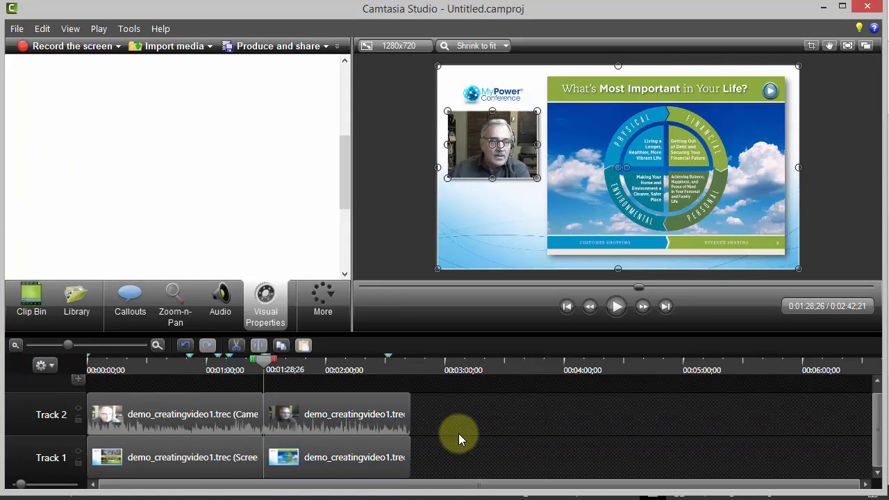
left_click_drag(455, 453, 291, 386)
left_click(459, 435)
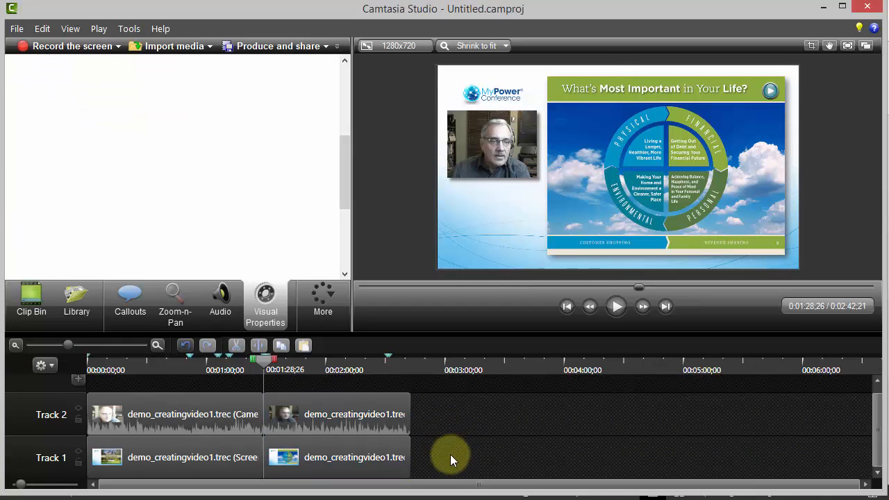
left_click_drag(445, 455, 318, 384)
left_click(516, 450)
left_click_drag(440, 458, 367, 421)
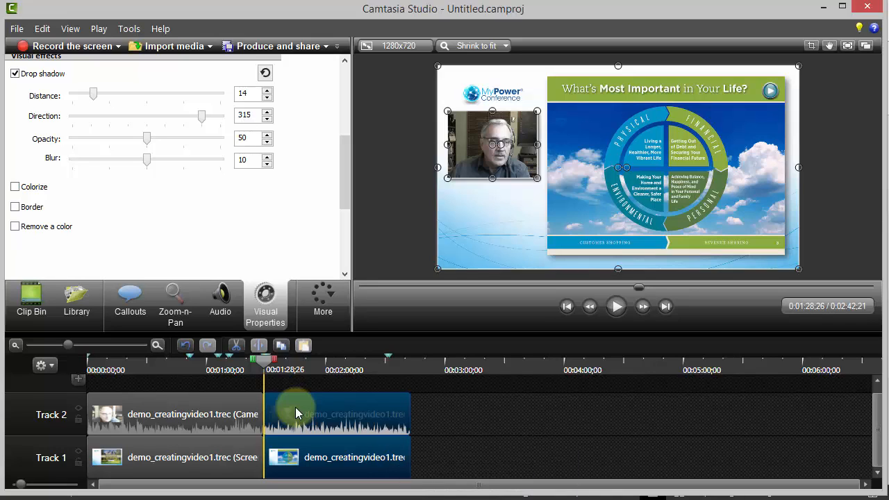
left_click_drag(296, 407, 305, 407)
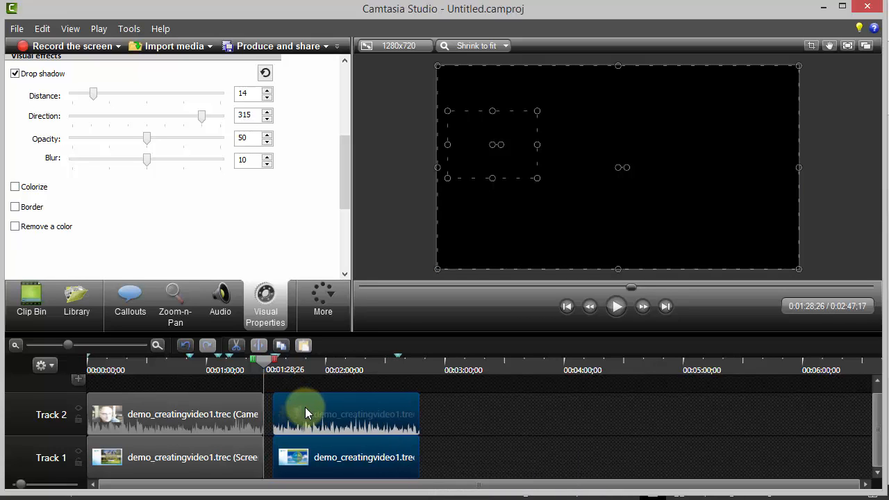
- Try shifting only the second camera clip along Track 2 and return it to its starting position
left_click(469, 413)
left_click(394, 410)
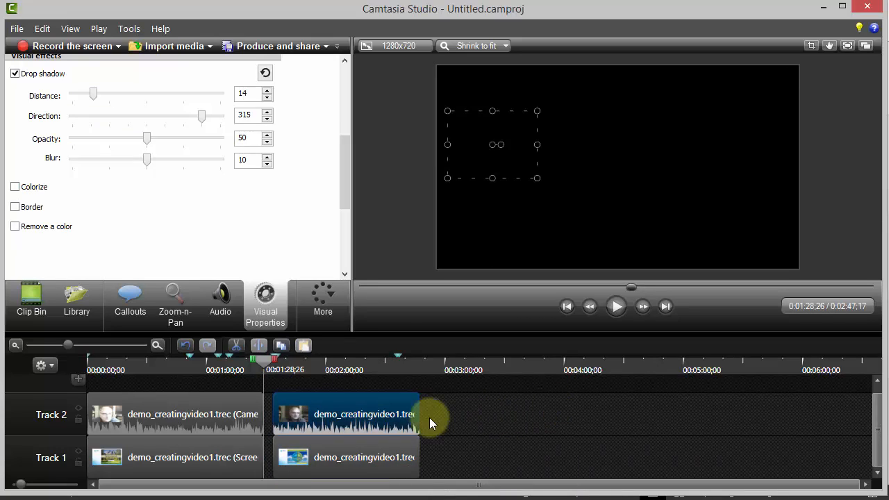
left_click_drag(445, 412, 540, 419)
left_click(658, 427)
left_click_drag(479, 416, 386, 419)
left_click(598, 401)
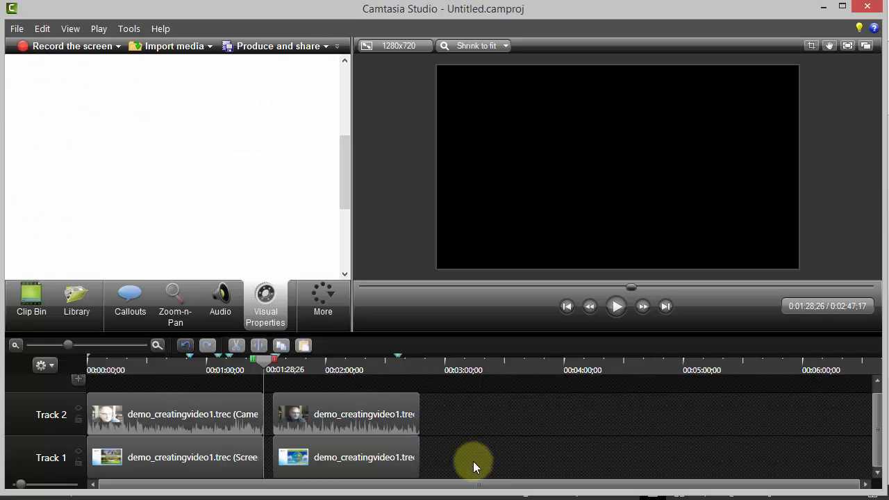
- Select the second camera and screen clips together and move them to start shortly after the 4-minute mark
left_click(381, 449)
left_click_drag(380, 450, 336, 407)
left_click_drag(486, 470, 646, 413)
left_click(331, 443)
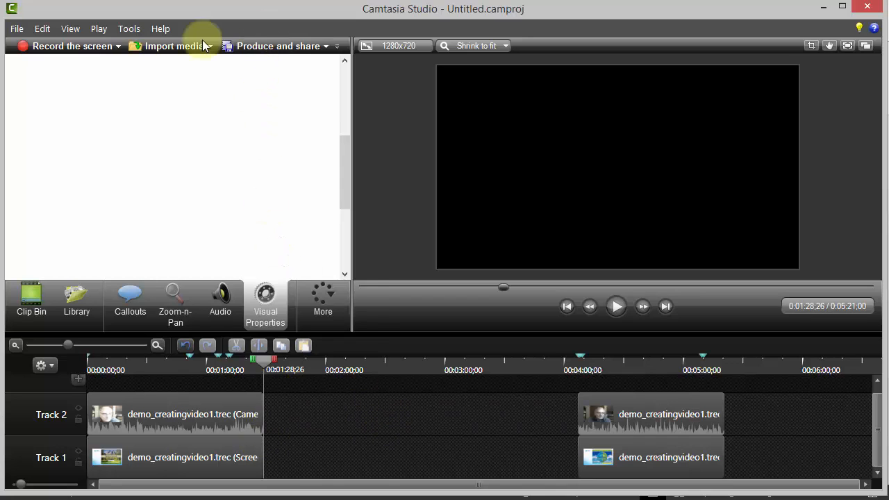
- Import the whoweare video from the whoweare folder into the project media
left_click(161, 52)
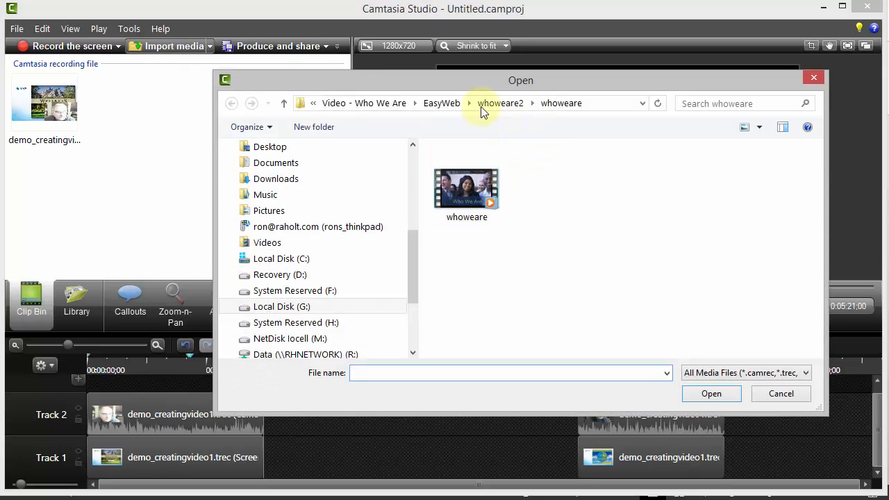
left_click(458, 182)
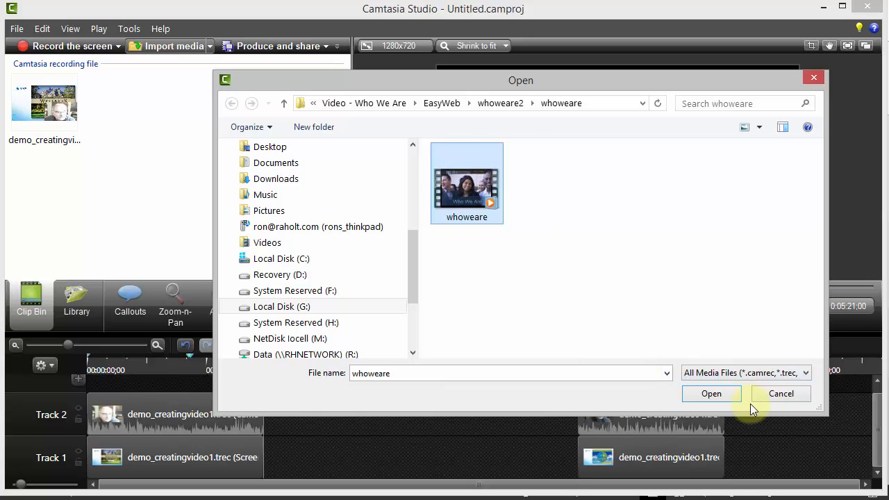
left_click(710, 394)
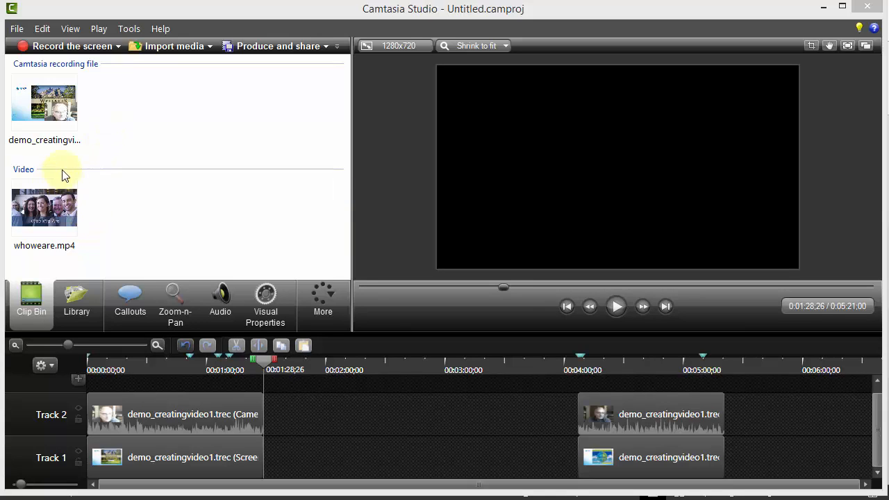
- Place whoweare.mp4 on Track 1 directly after the first screen clip, and move both later clips back against its end
left_click(47, 207)
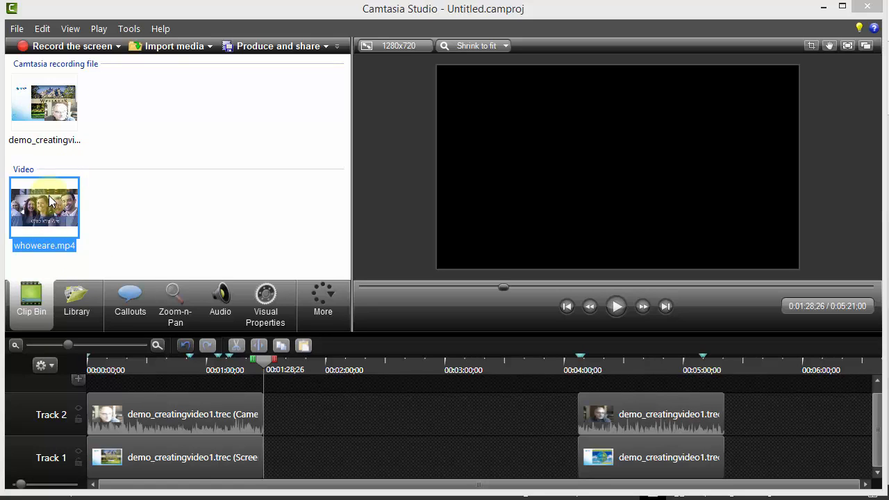
left_click_drag(50, 201, 275, 419)
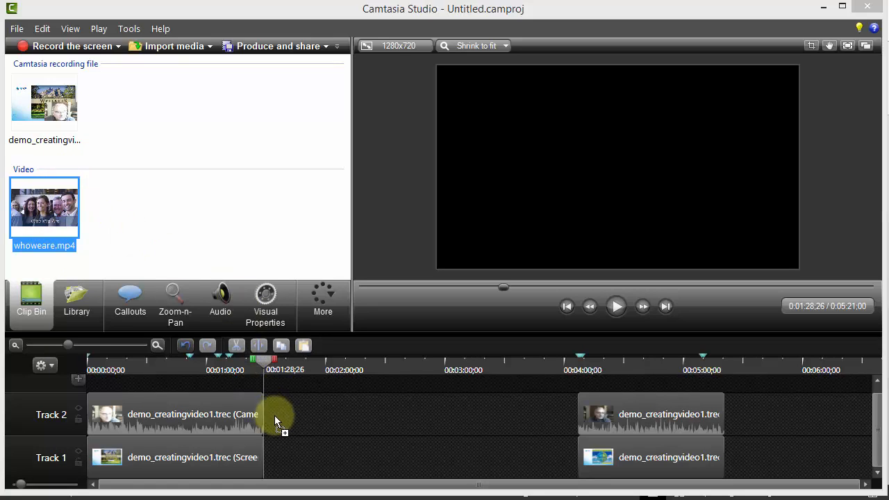
left_click_drag(296, 455, 353, 470)
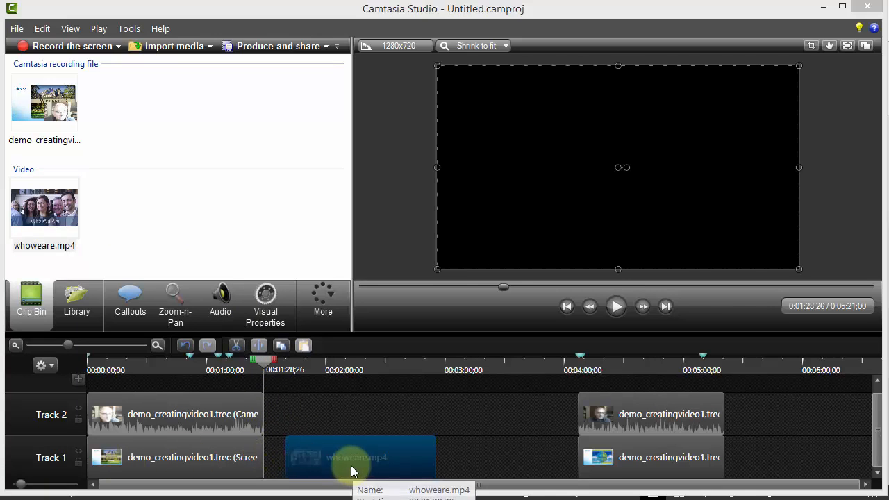
left_click(429, 445)
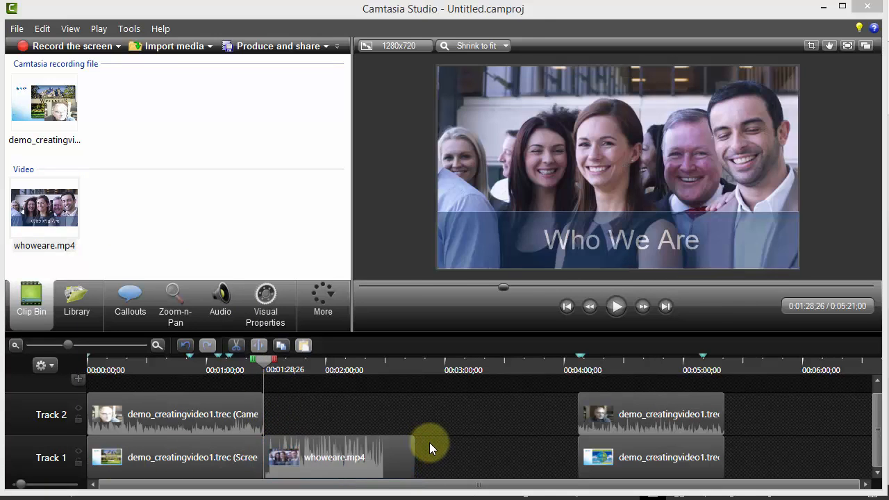
left_click_drag(645, 410, 430, 423)
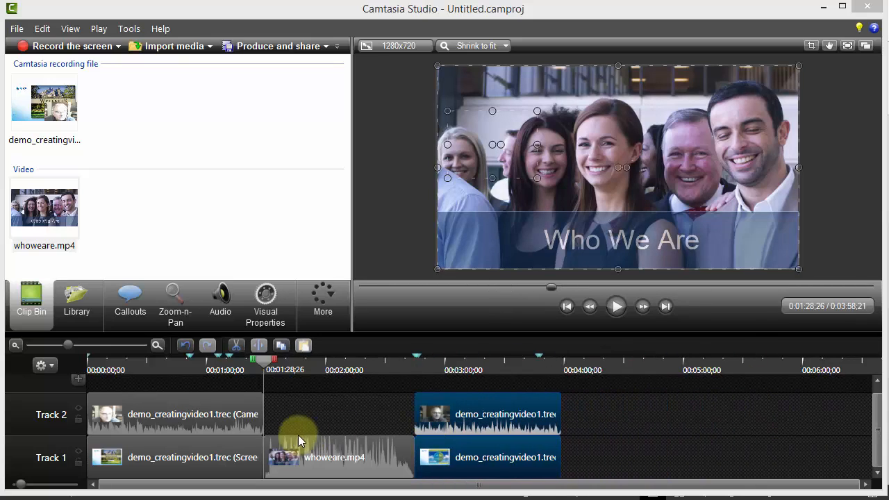
- Preview the joins at the start and end of the inserted whoweare.mp4 clip
left_click(247, 370)
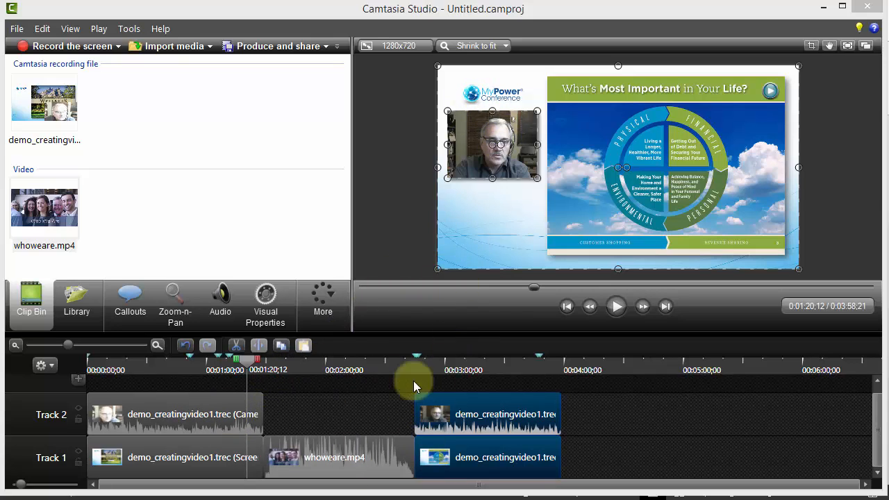
left_click(609, 307)
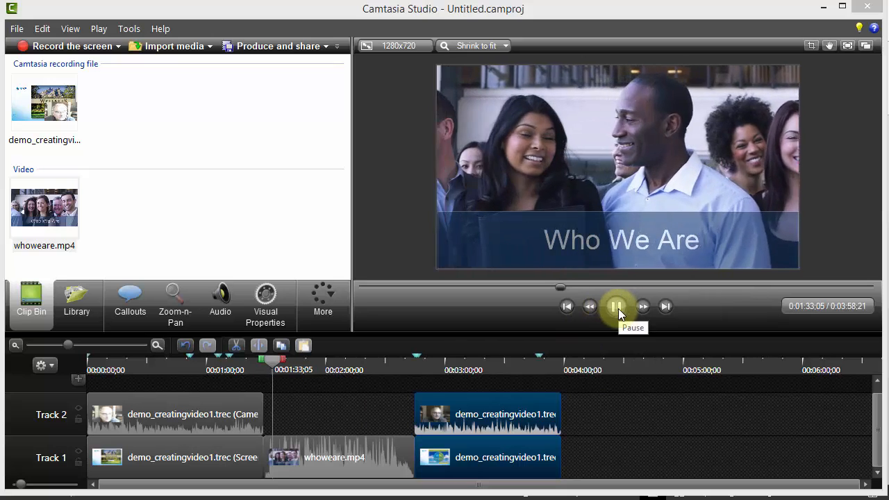
left_click(618, 308)
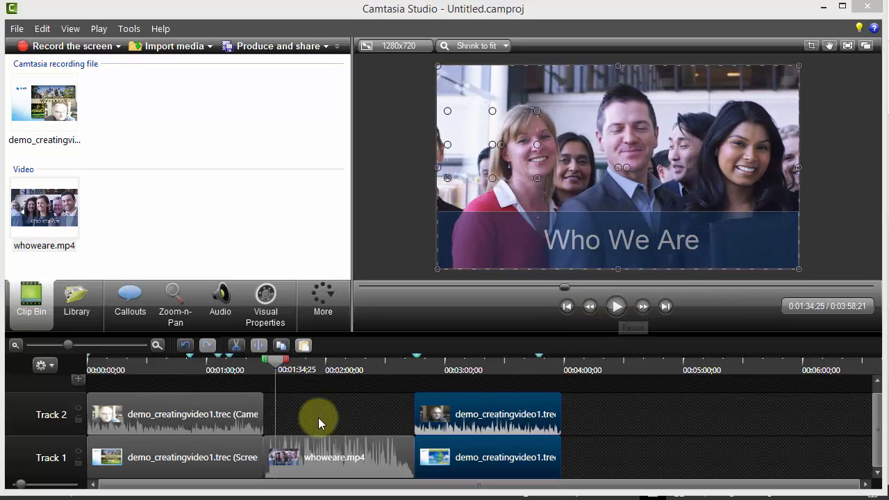
left_click(405, 366)
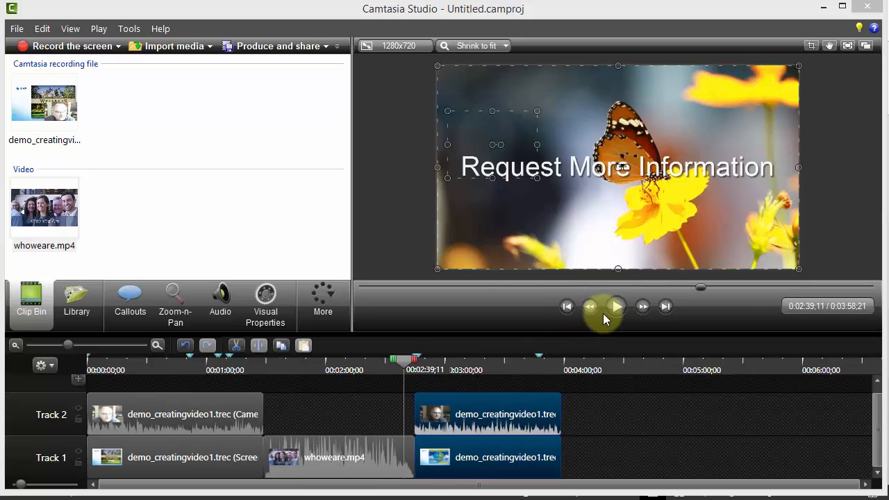
left_click(620, 307)
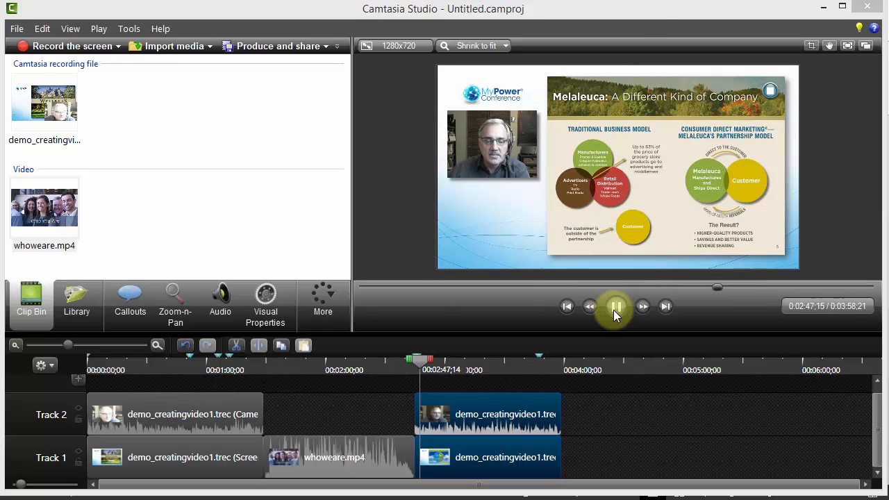
left_click(614, 314)
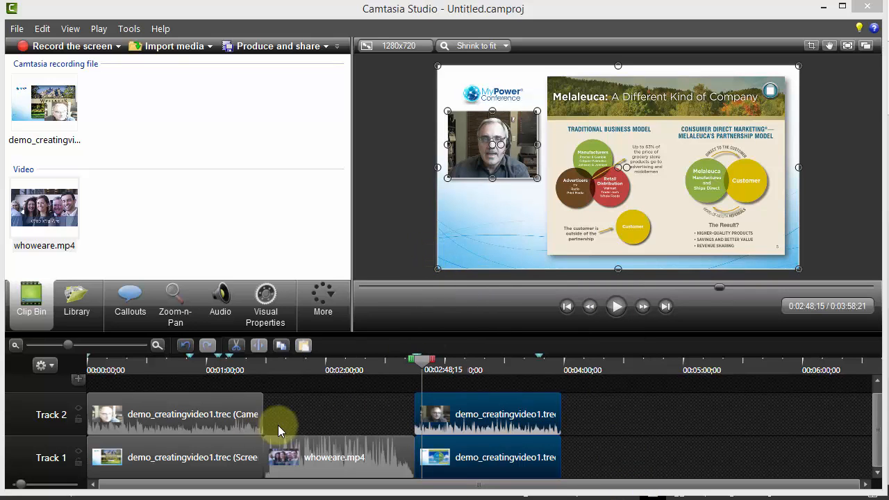
- Add a Fade transition at both the end and the start of the whoweare.mp4 clip on Track 1
left_click(157, 347)
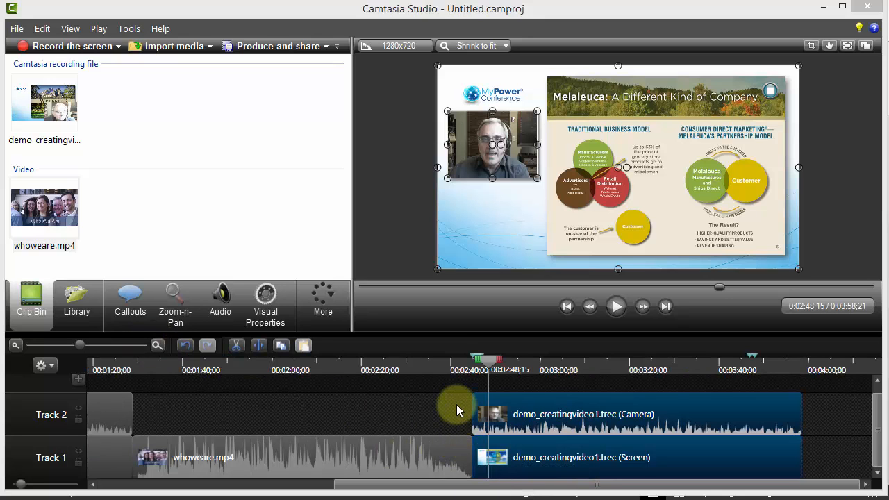
left_click(454, 374)
left_click(415, 445)
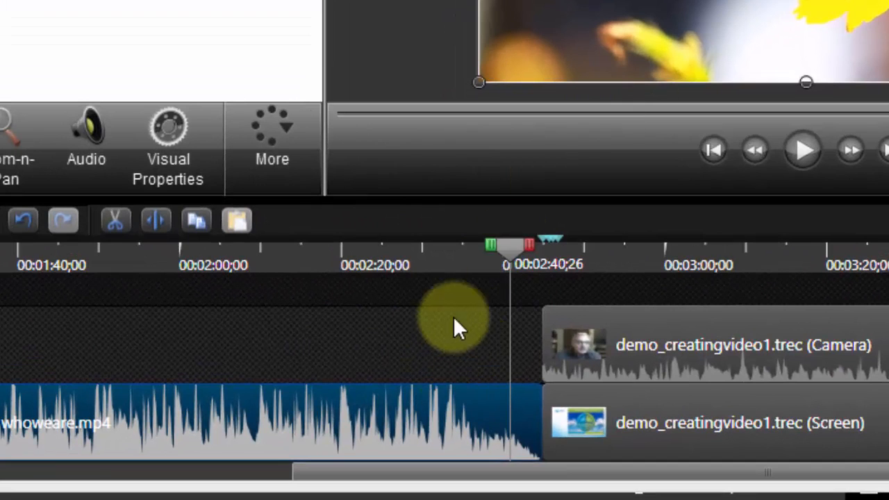
left_click(580, 263)
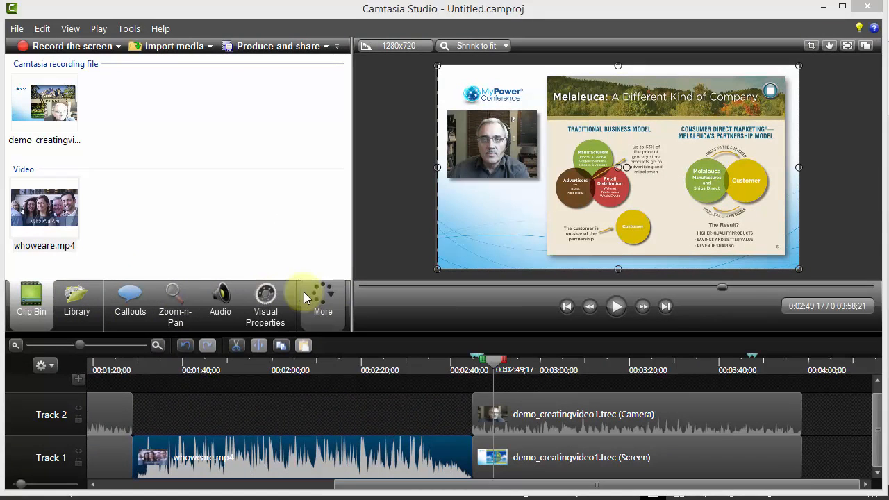
left_click(316, 296)
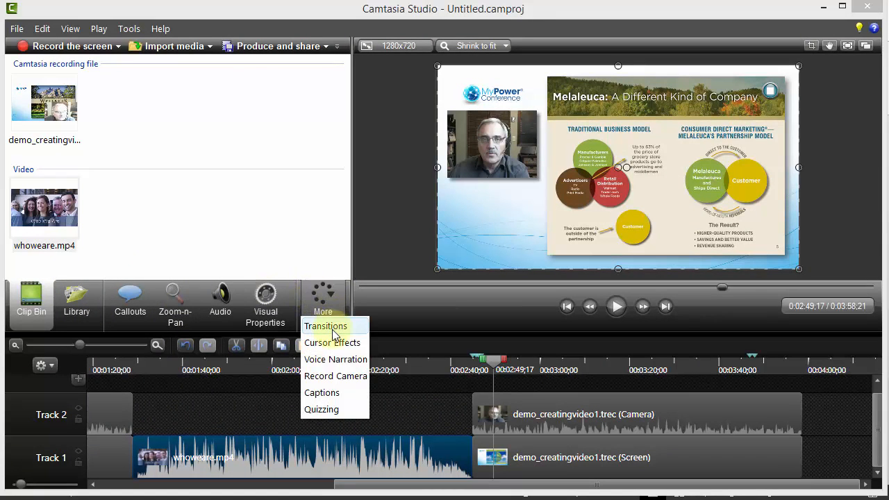
left_click(326, 324)
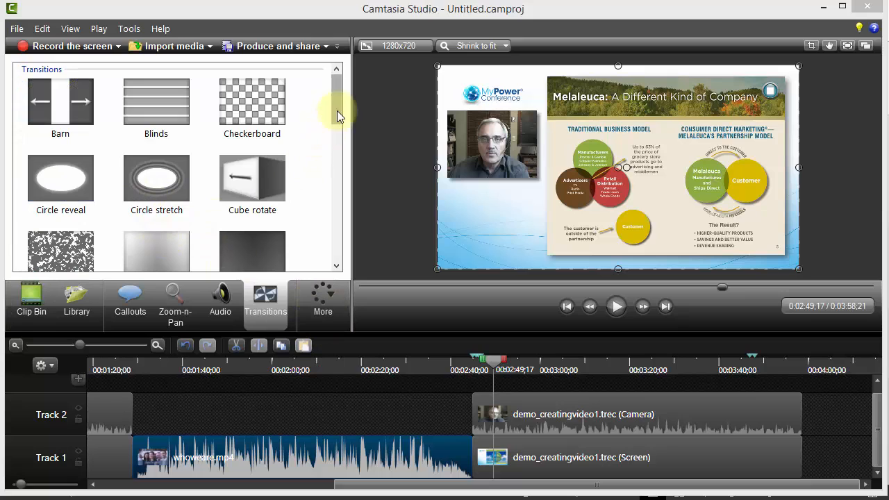
left_click_drag(337, 111, 340, 126)
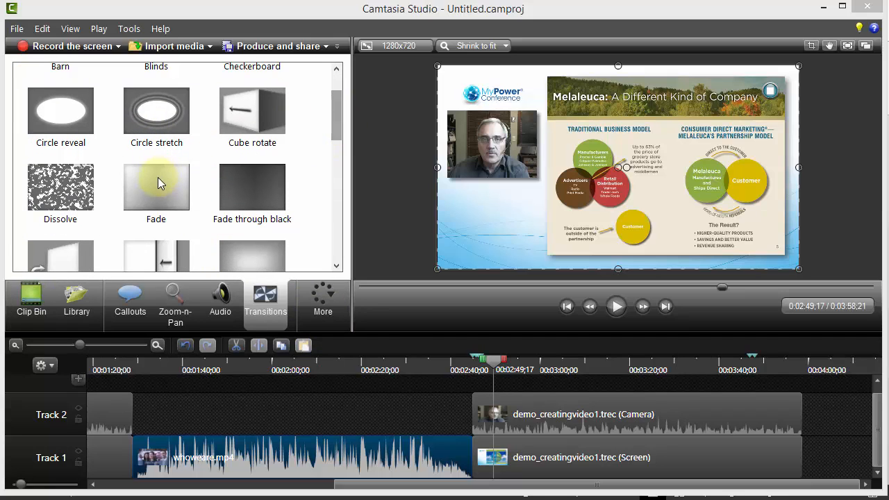
mouse_move(157, 182)
left_mouse_down()
mouse_move(379, 337)
mouse_move(457, 430)
mouse_move(175, 201)
mouse_move(128, 188)
mouse_move(248, 252)
mouse_move(409, 409)
mouse_move(473, 453)
left_mouse_up()
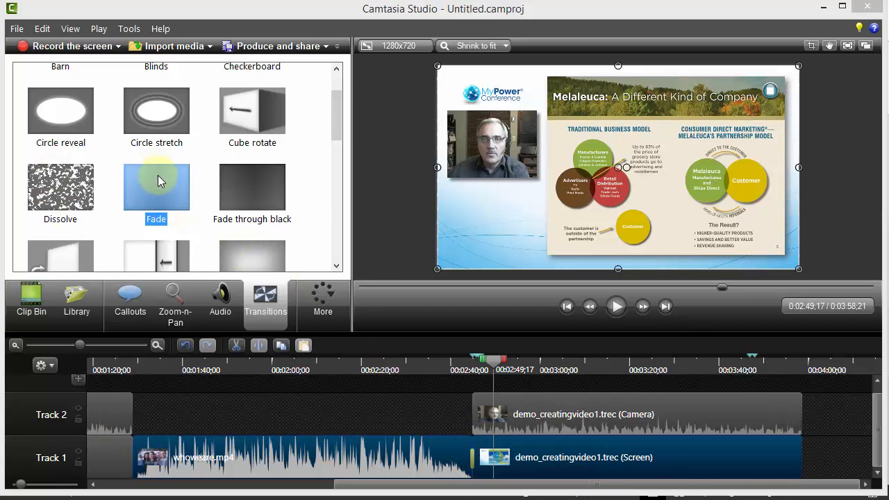
left_click_drag(158, 181, 134, 444)
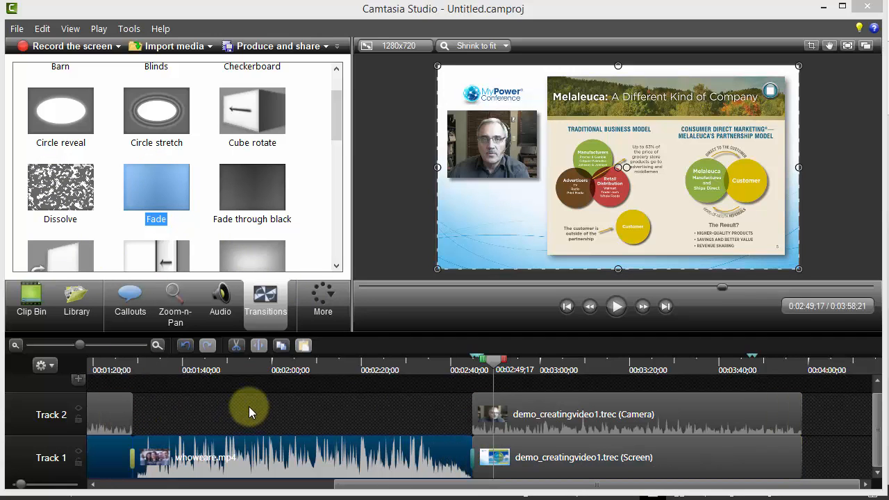
- Preview the Fade transitions into and out of the whoweare.mp4 clip
left_click(115, 369)
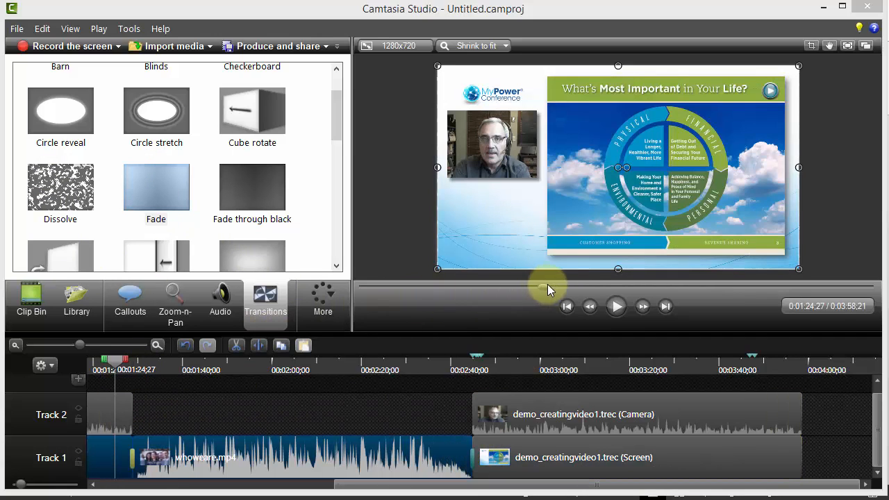
left_click(609, 306)
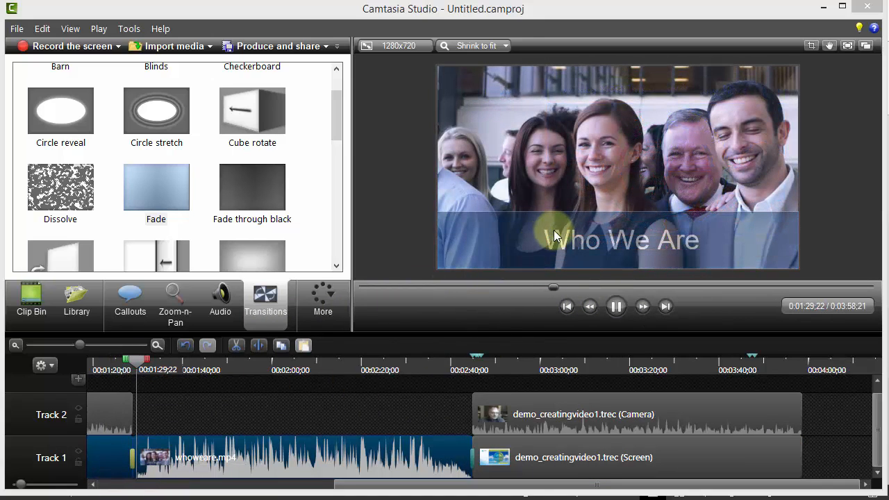
left_click(464, 369)
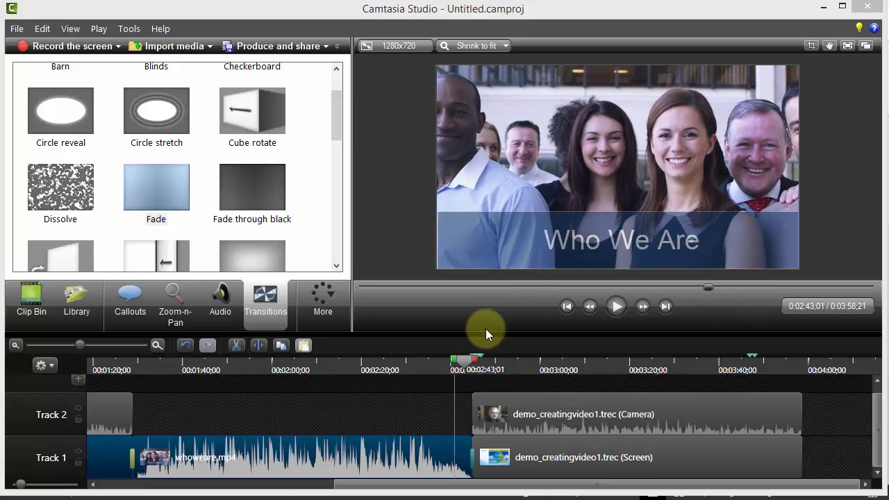
left_click(617, 306)
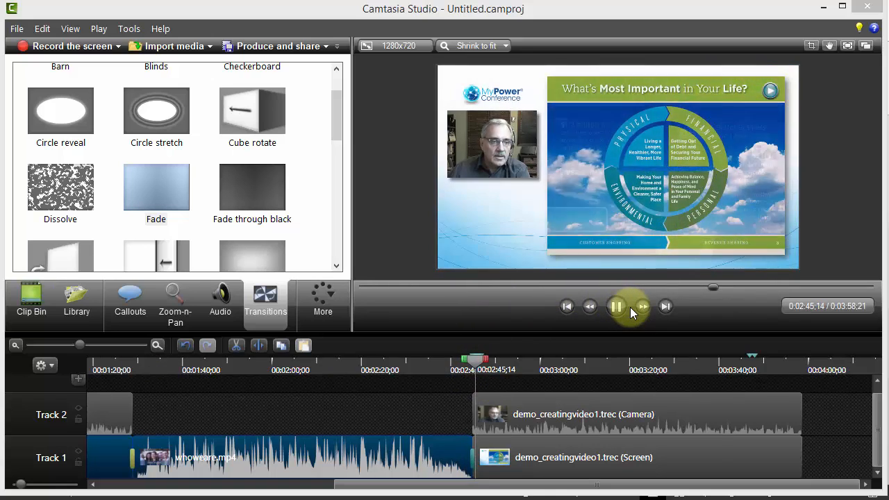
left_click(617, 308)
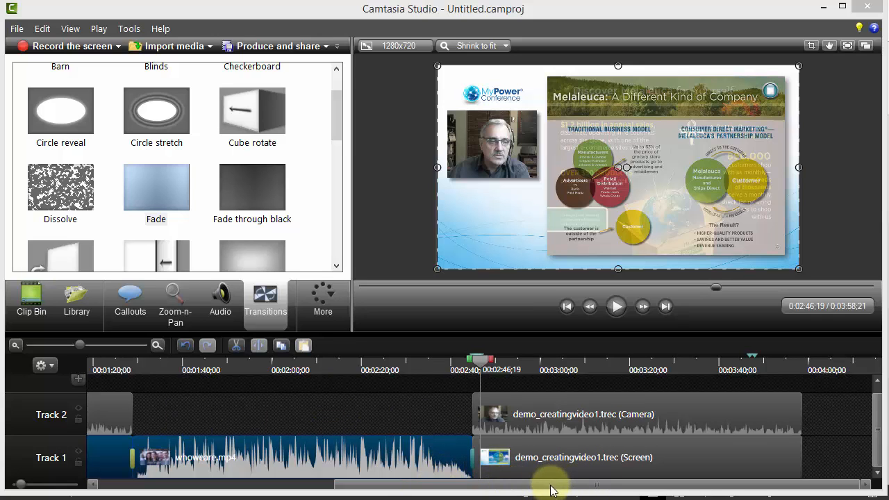
left_click_drag(552, 484, 343, 499)
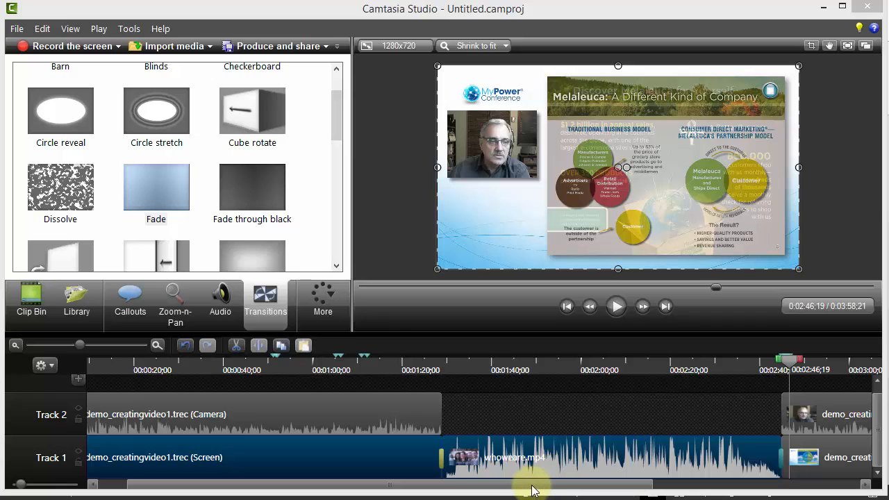
left_click_drag(532, 490, 793, 463)
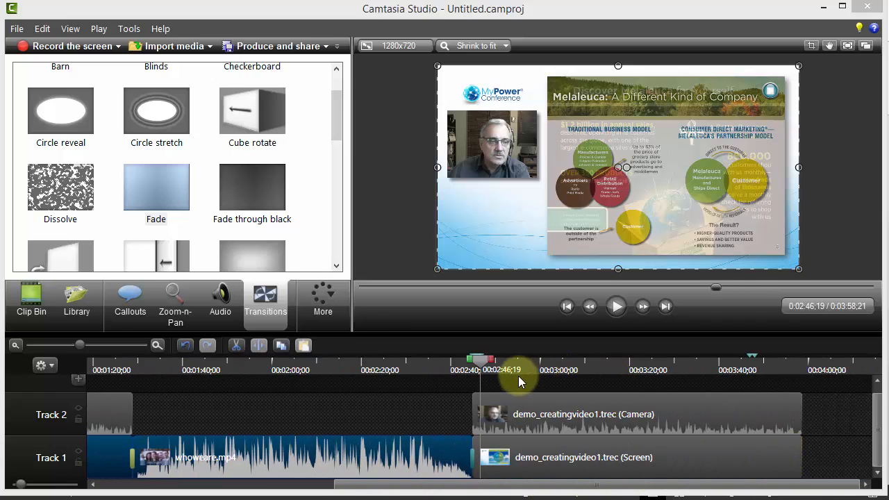
left_click(458, 375)
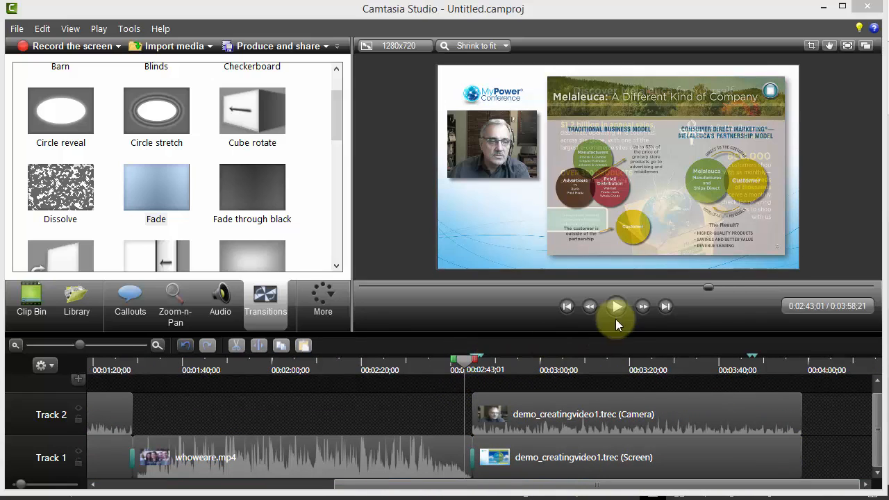
left_click(615, 311)
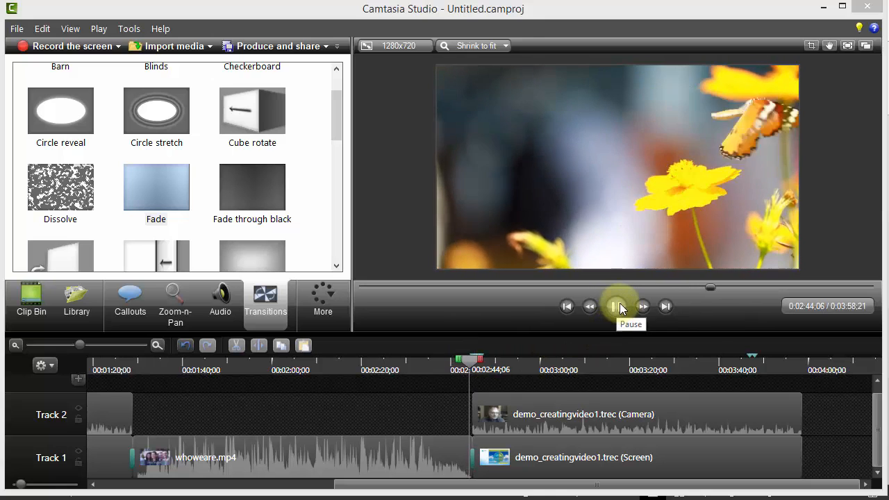
left_click(620, 304)
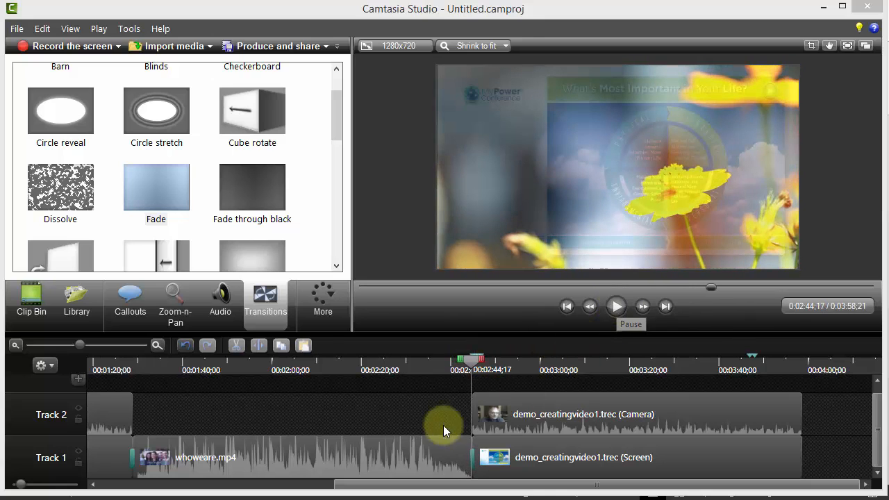
- Start producing the project and open the list of production presets in the Production Wizard
left_click(17, 30)
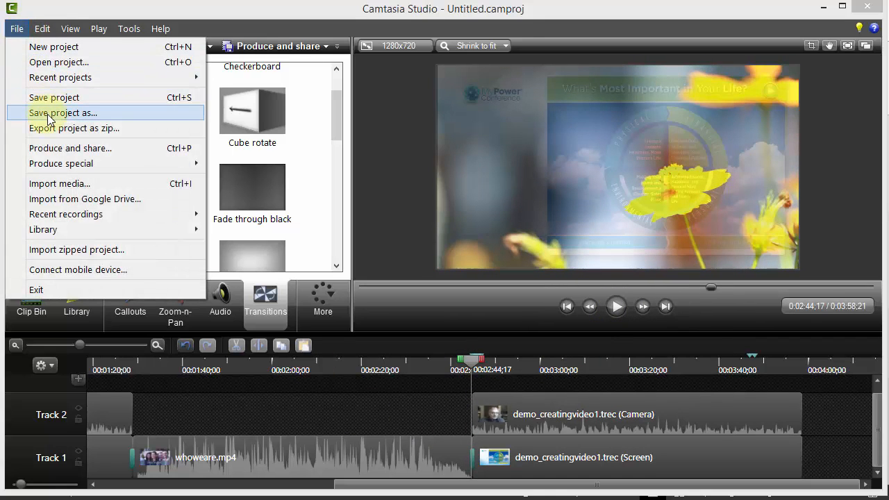
left_click(69, 148)
left_click(520, 133)
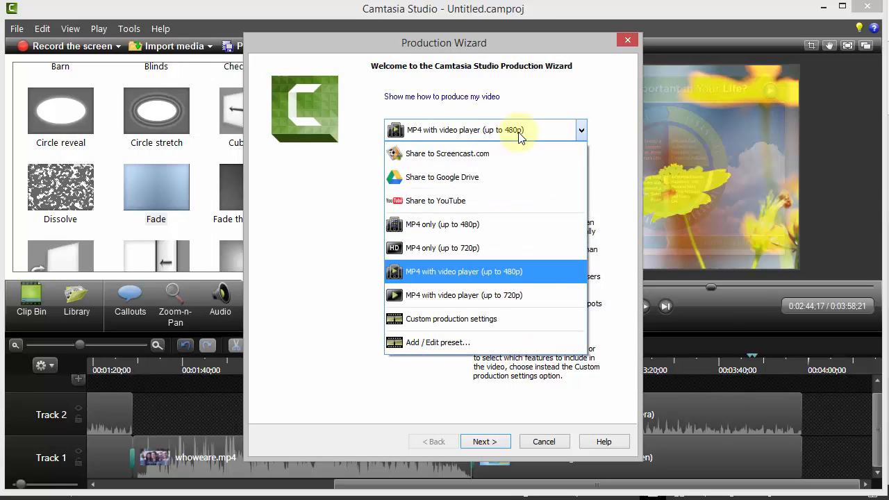